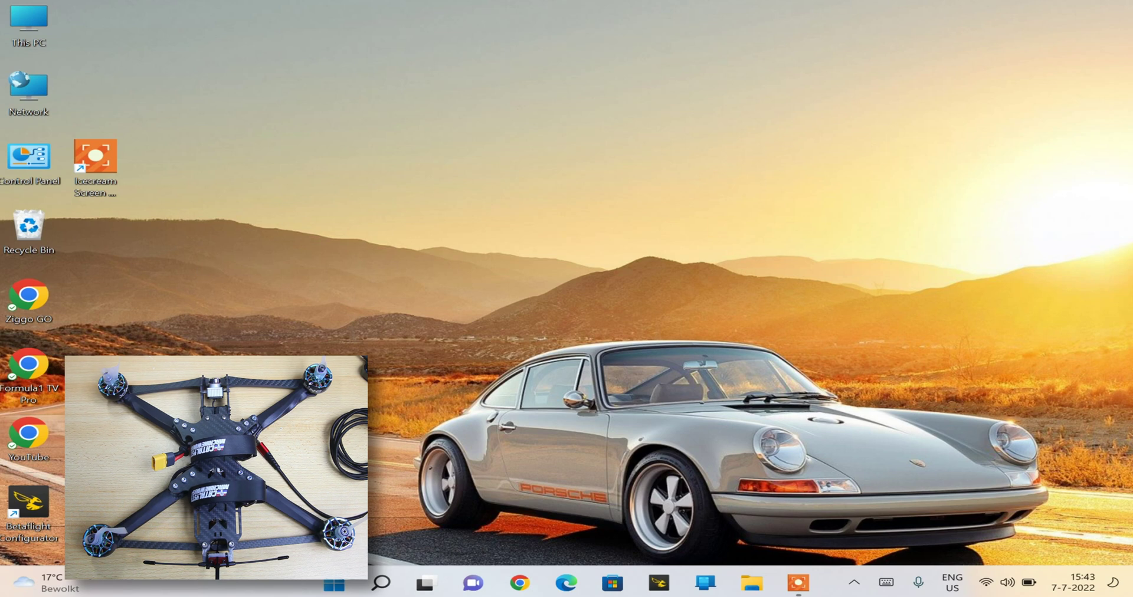
Open Betaflight Configurator and start individual motor direction setup, acknowledging that all propellers are removed.
{"action": "double_click", "coordinate": [39, 501]}
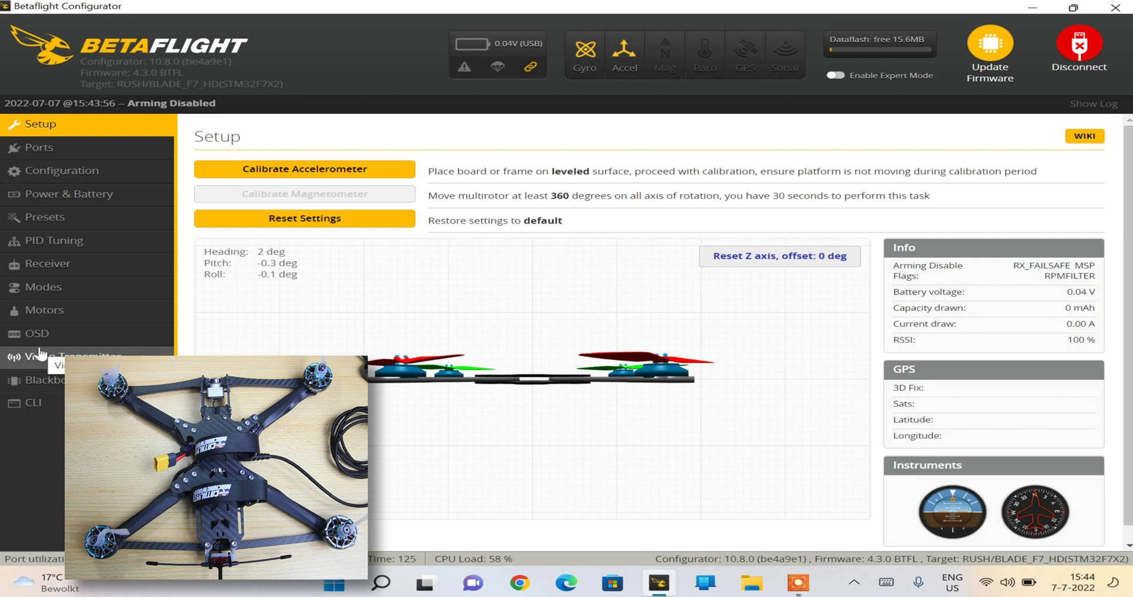
{"action": "left_click", "coordinate": [52, 320]}
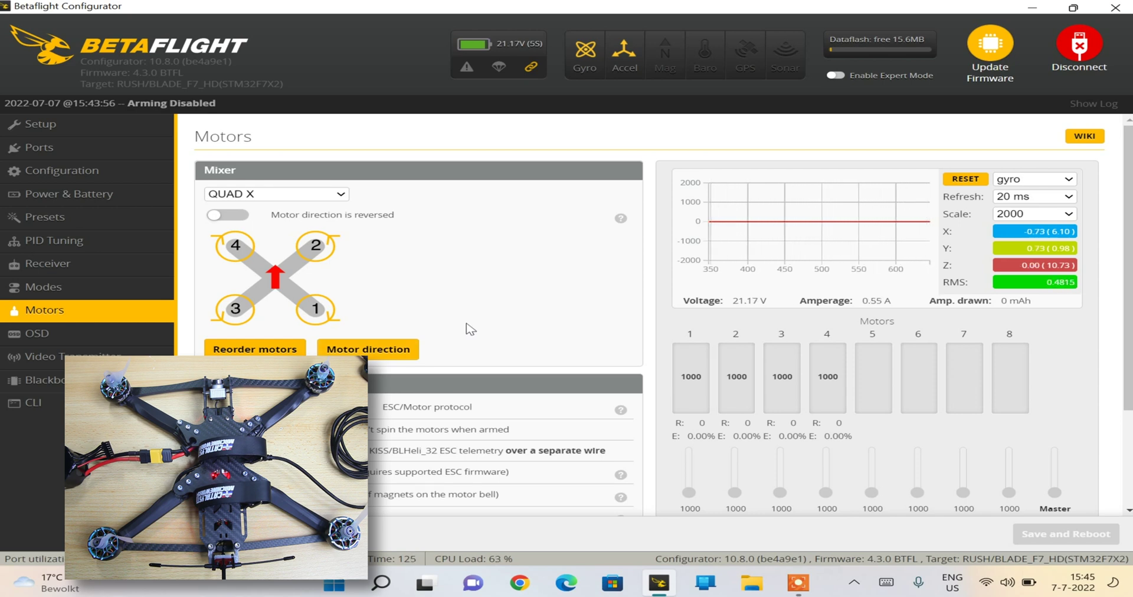
{"action": "left_click", "coordinate": [382, 353]}
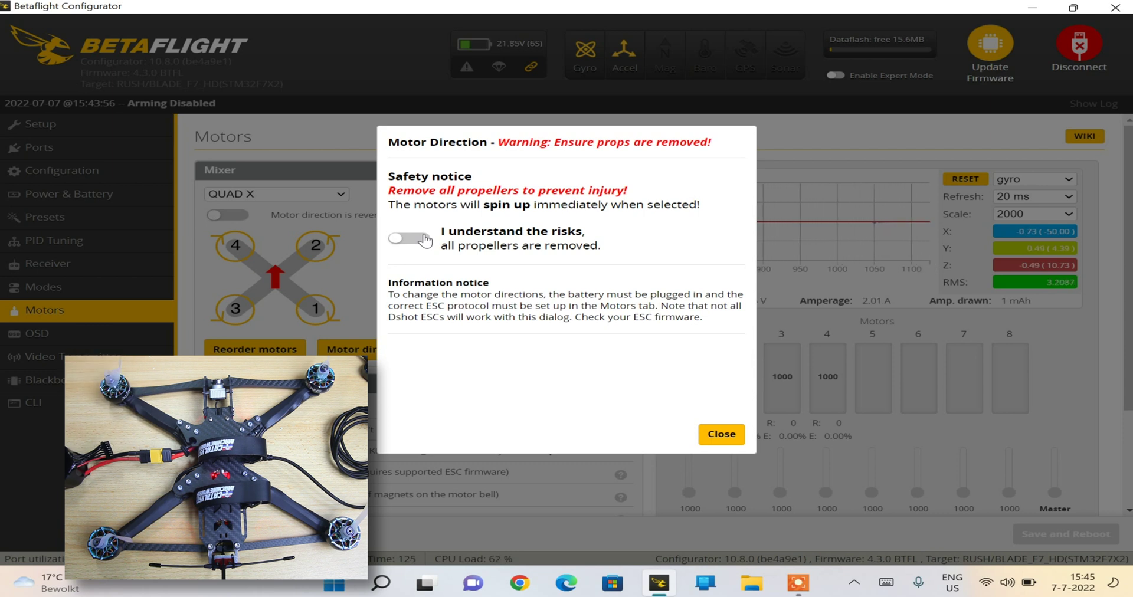
{"action": "left_click", "coordinate": [425, 240]}
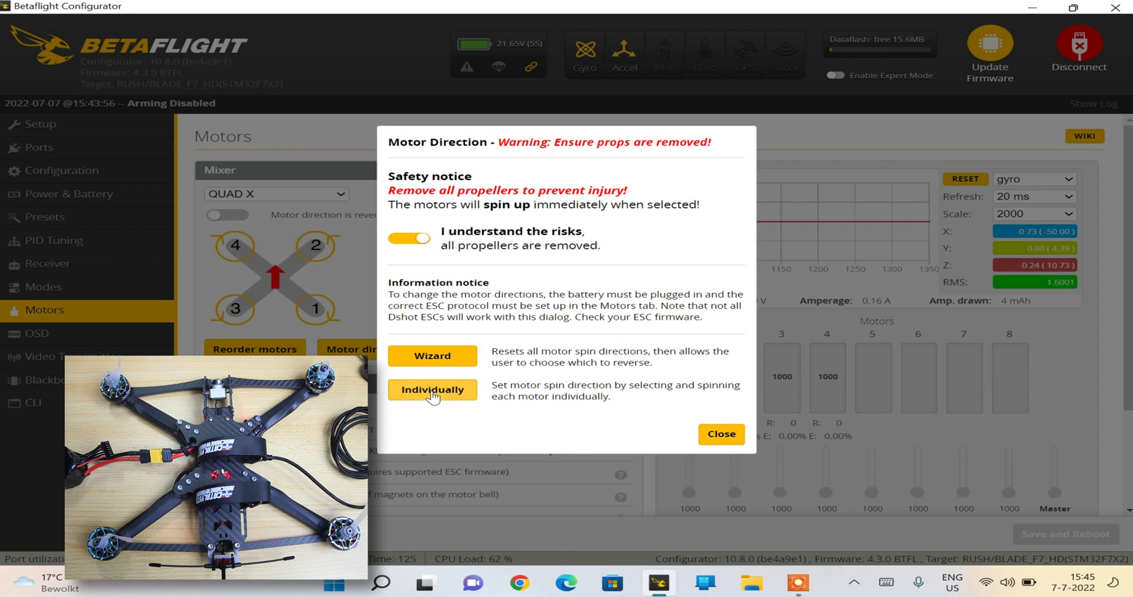
{"action": "left_click", "coordinate": [432, 394]}
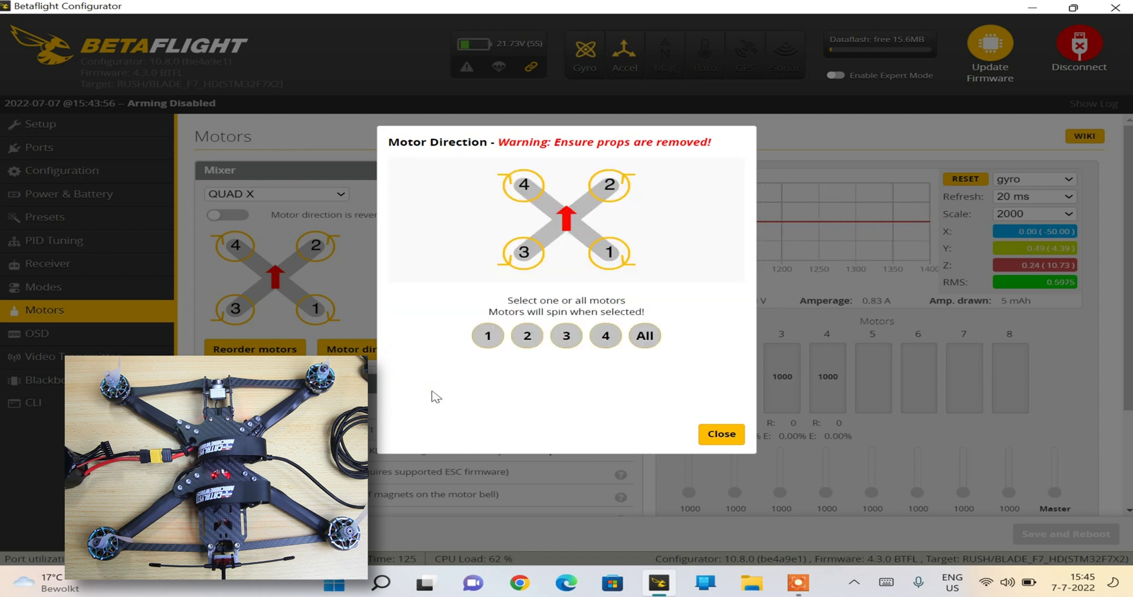
Spin motor 1 and motor 2 one at a time to check their rotation directions.
{"action": "left_click", "coordinate": [489, 336]}
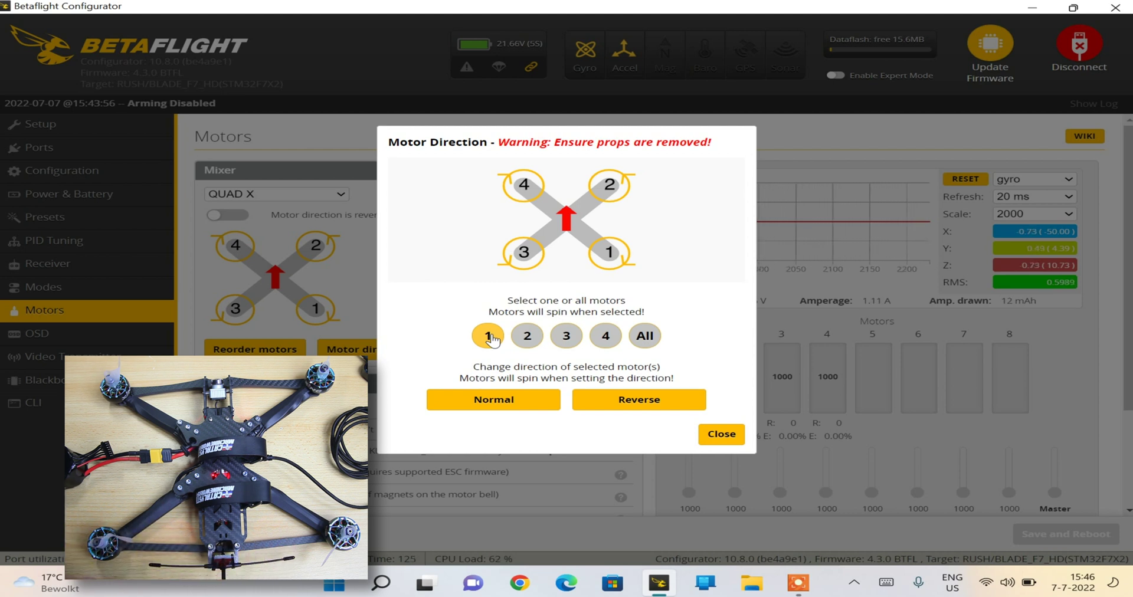
{"action": "left_click", "coordinate": [490, 338]}
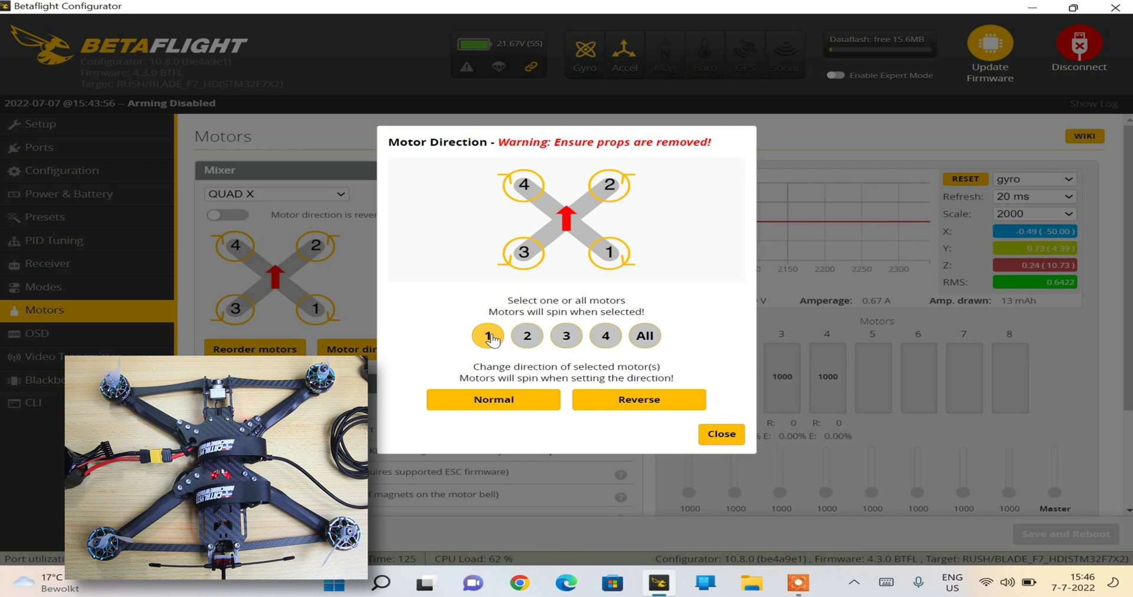
{"action": "left_click", "coordinate": [527, 338]}
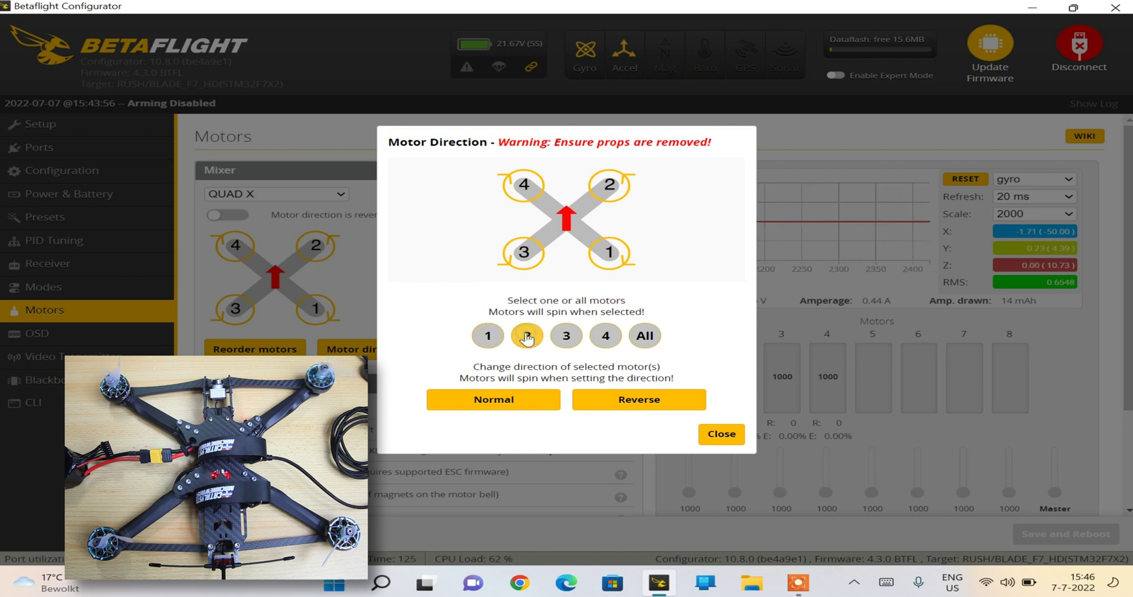
{"action": "left_click", "coordinate": [527, 338]}
{"action": "left_click", "coordinate": [527, 338]}
{"action": "left_click", "coordinate": [527, 338]}
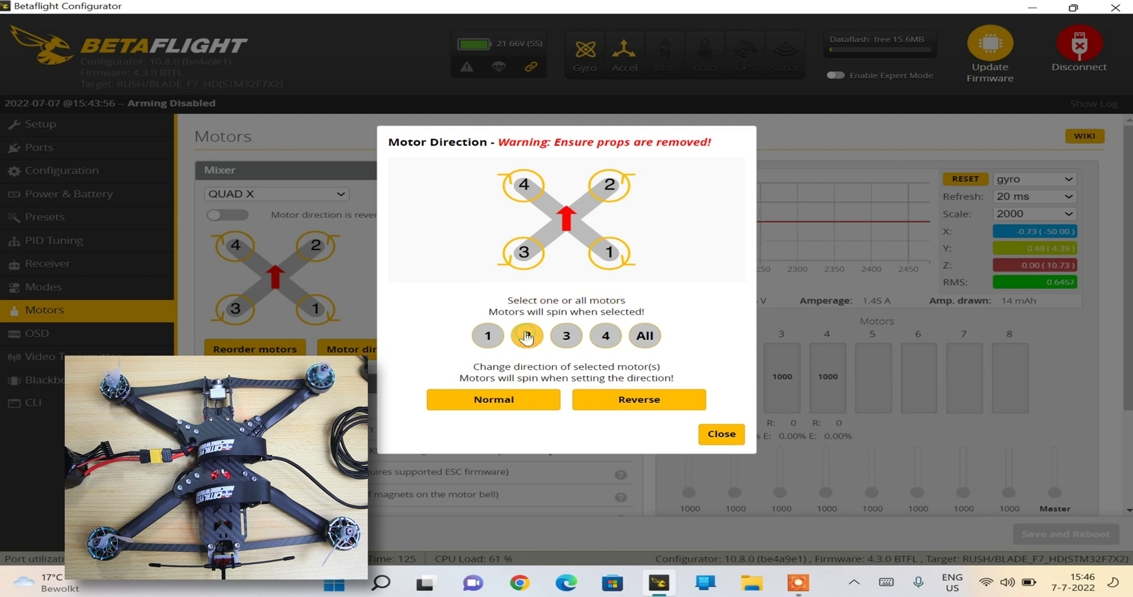
{"action": "left_click", "coordinate": [527, 338]}
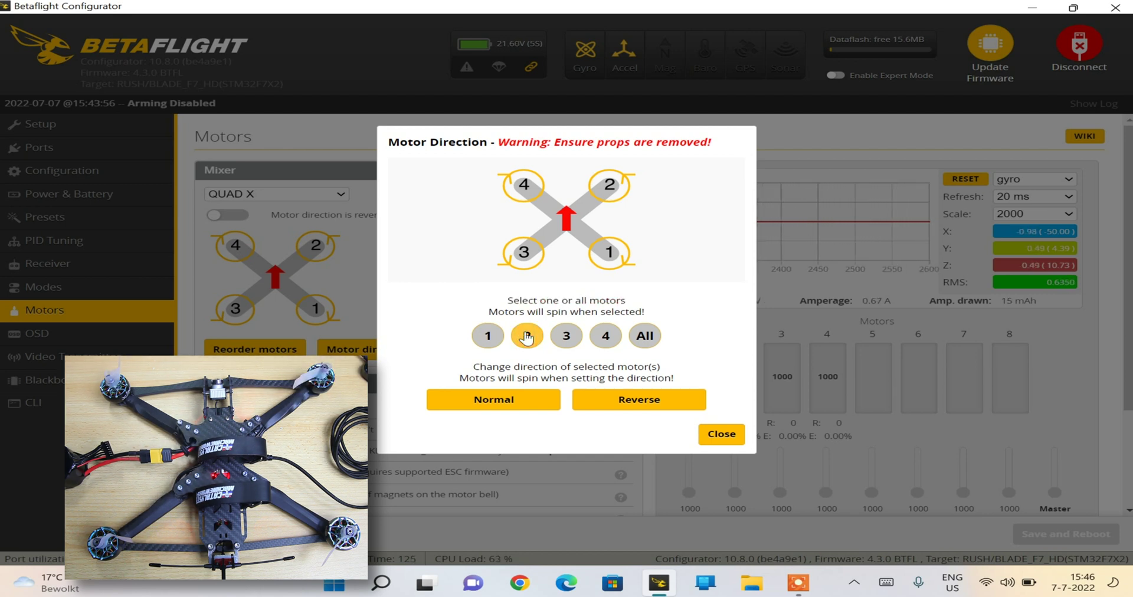
Reverse the spin direction of motor 2 and spin it again to check the change.
{"action": "left_click", "coordinate": [636, 401]}
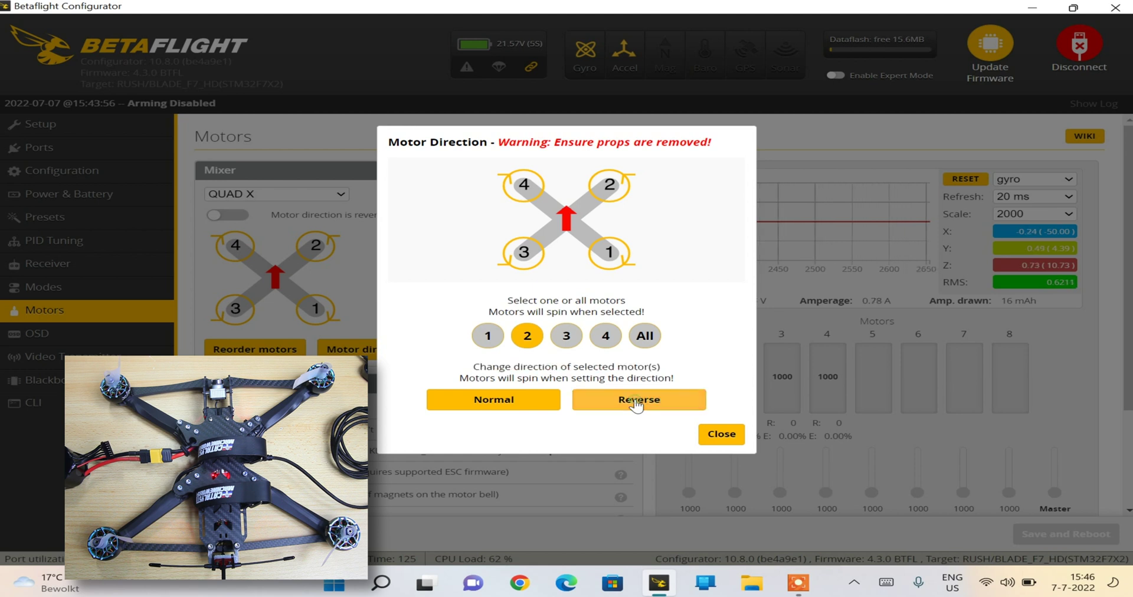
{"action": "left_click", "coordinate": [527, 336]}
{"action": "left_click", "coordinate": [527, 336]}
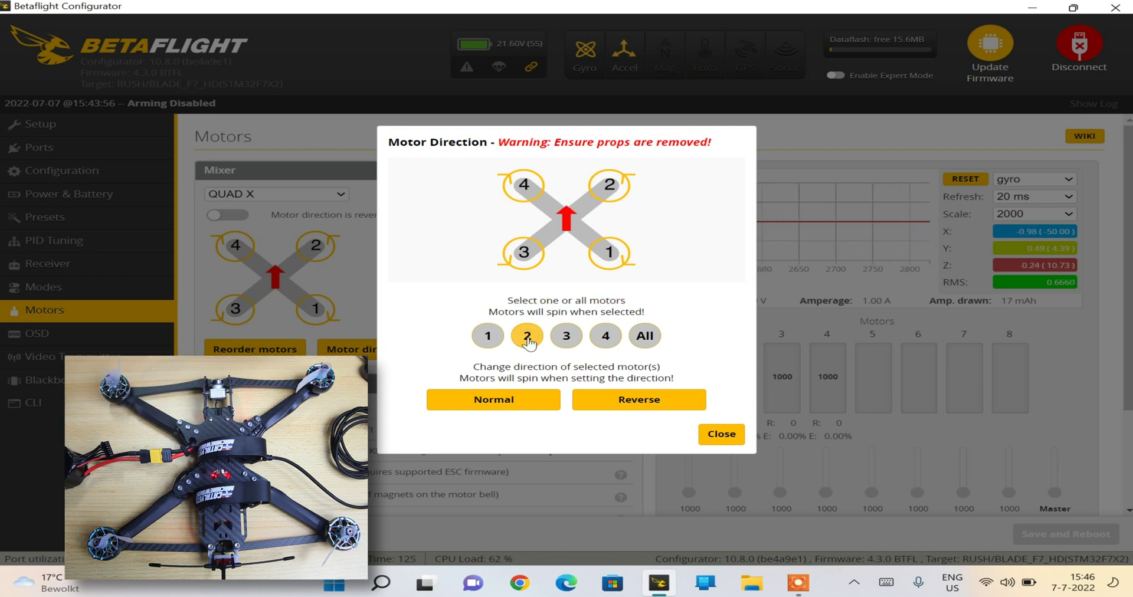
{"action": "left_click", "coordinate": [527, 336]}
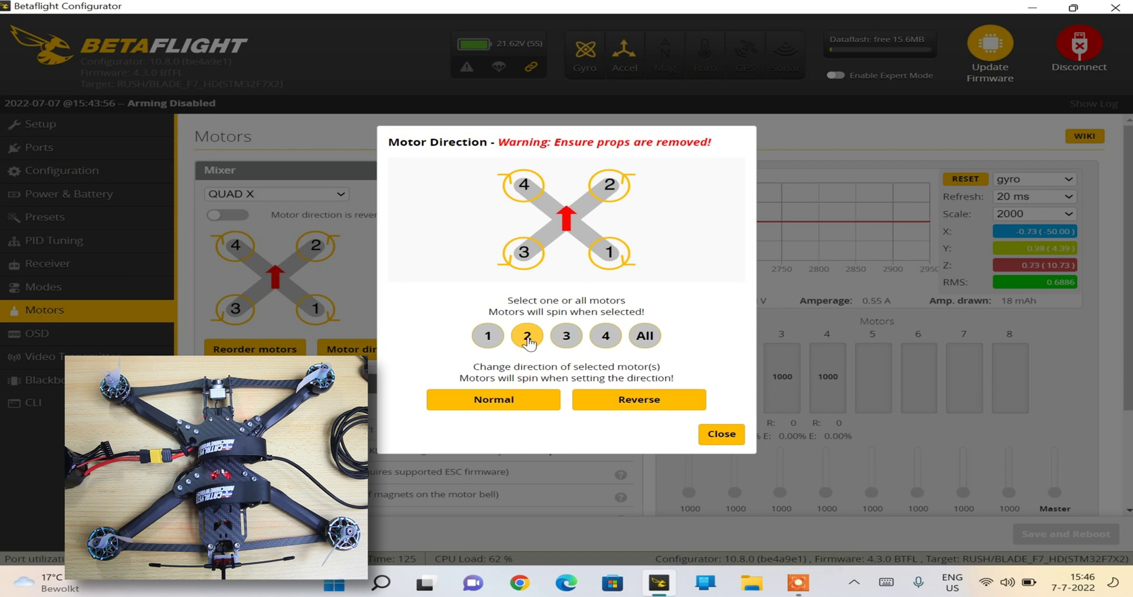
Spin motor 3 to check its rotation, reverse its direction and spin it again.
{"action": "left_click", "coordinate": [565, 336]}
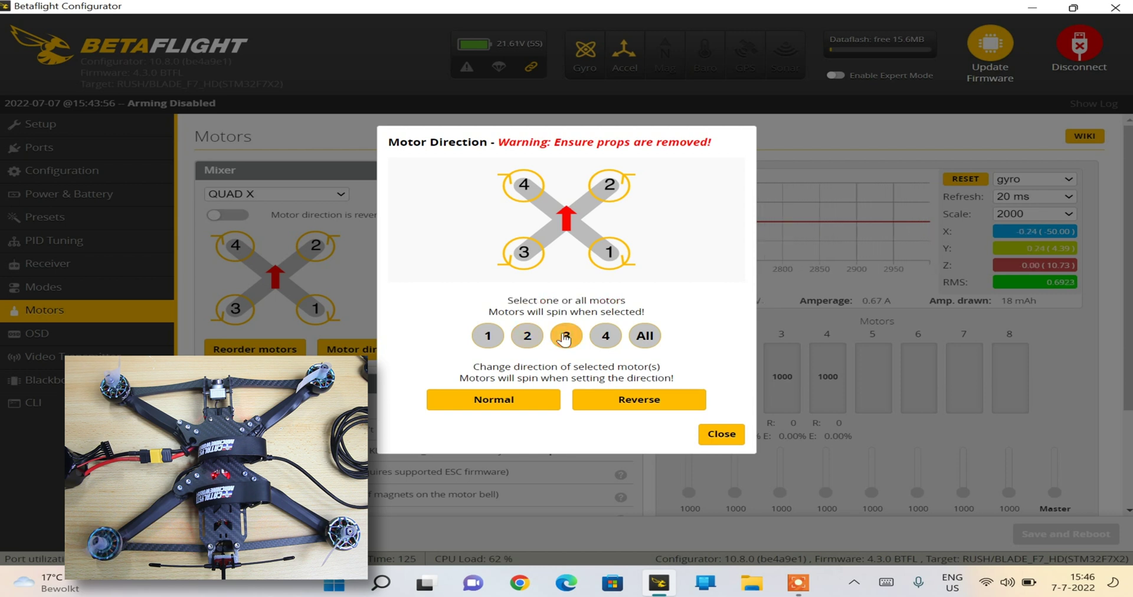
{"action": "left_click", "coordinate": [565, 336]}
{"action": "left_click", "coordinate": [565, 336]}
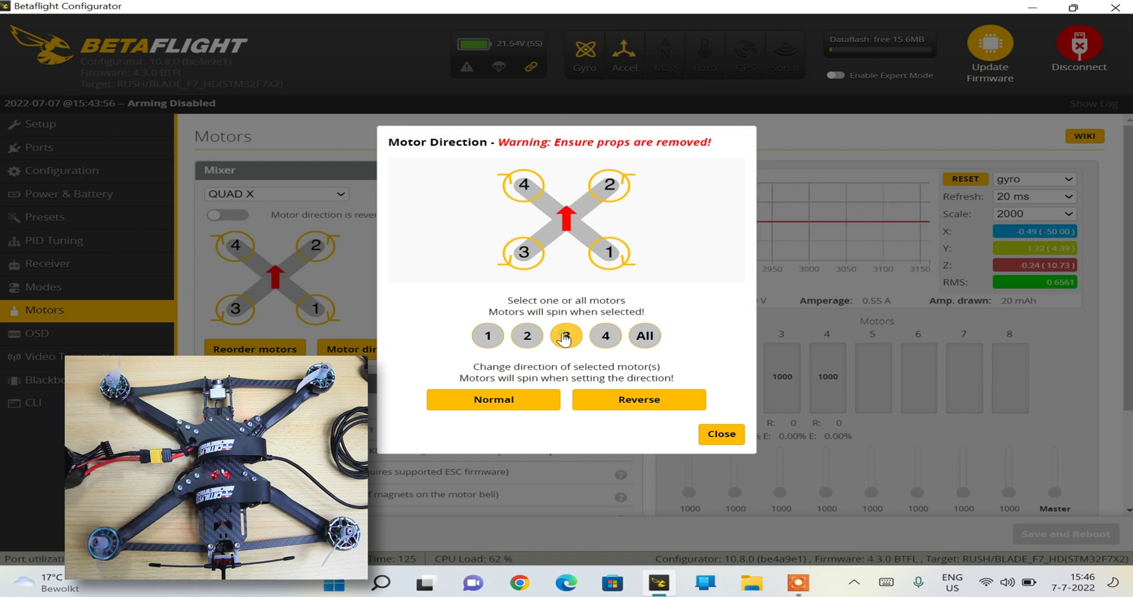
{"action": "left_click", "coordinate": [628, 401]}
{"action": "left_click", "coordinate": [568, 346]}
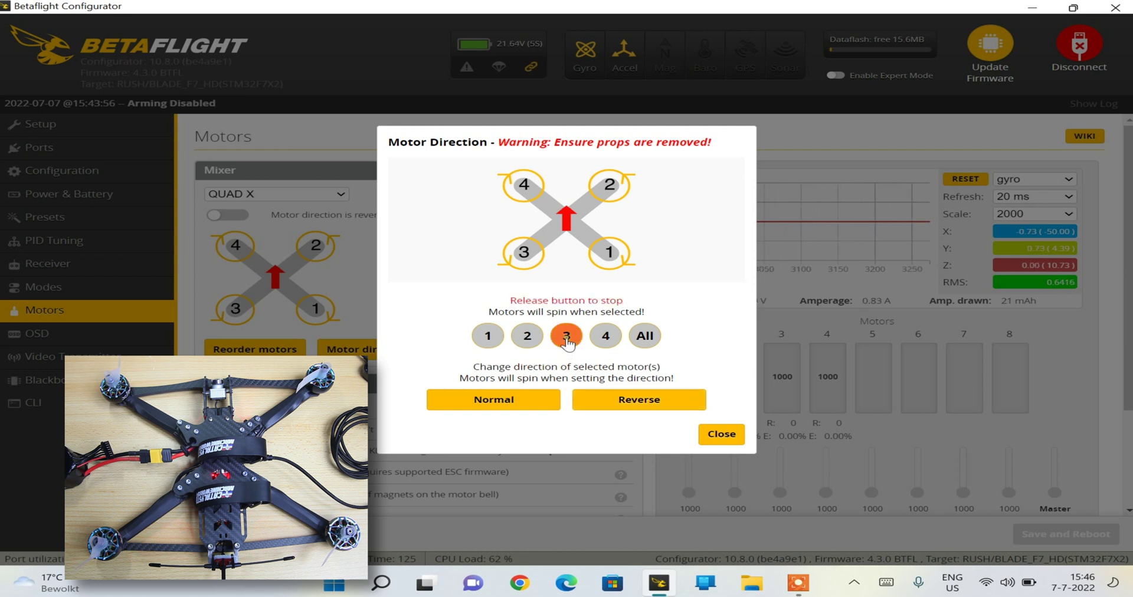
{"action": "left_click", "coordinate": [568, 344]}
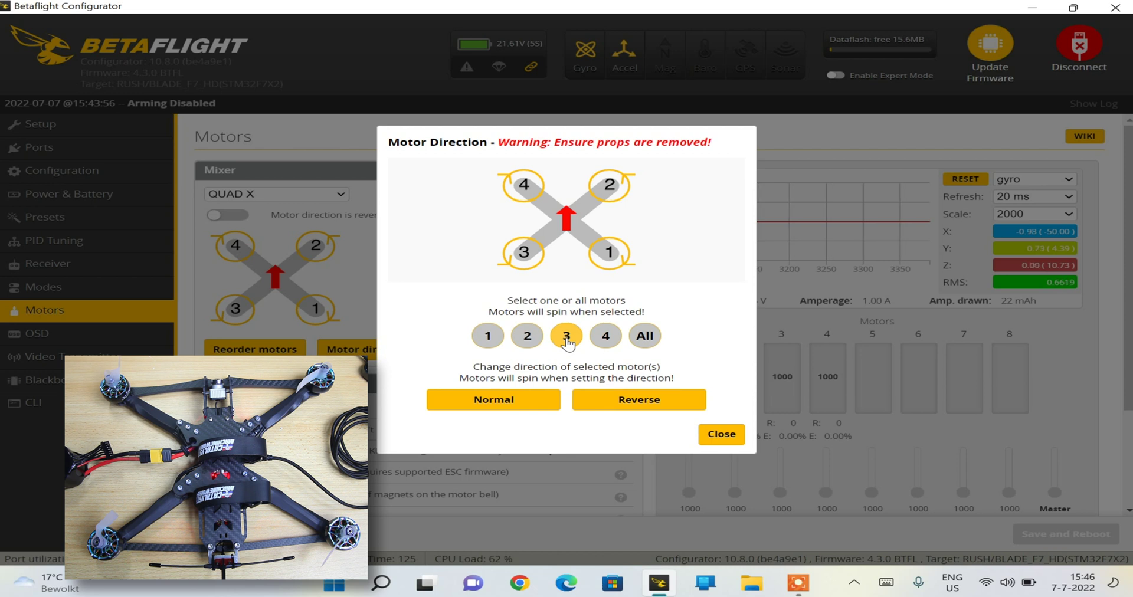
{"action": "left_click", "coordinate": [568, 344]}
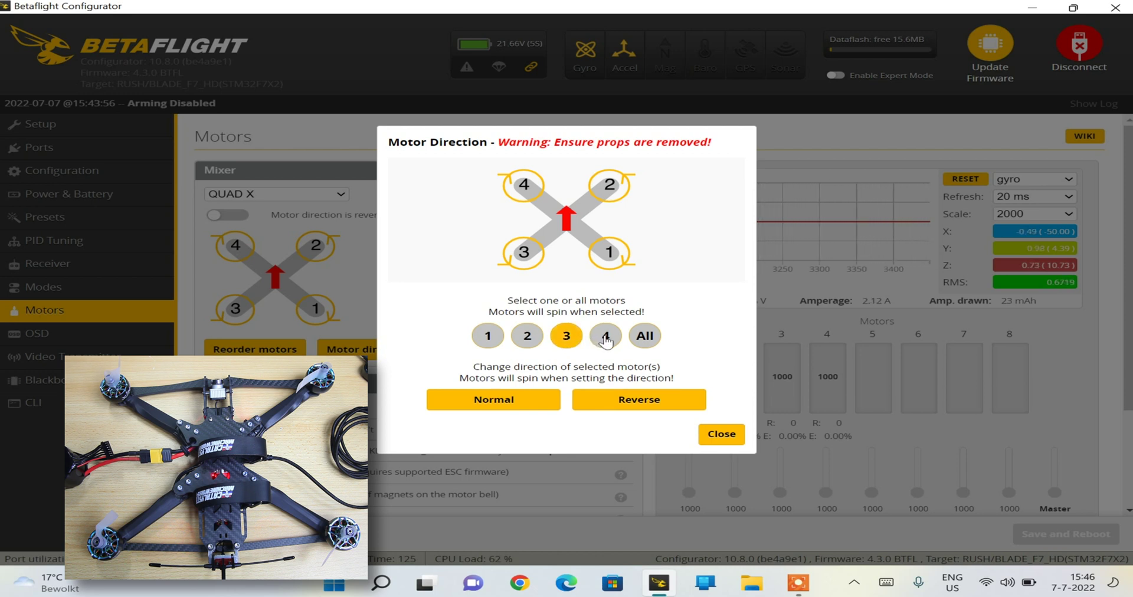
Spin motor 4 to check its rotation direction and close the motor direction setup.
{"action": "left_click", "coordinate": [606, 337]}
{"action": "left_click", "coordinate": [607, 338]}
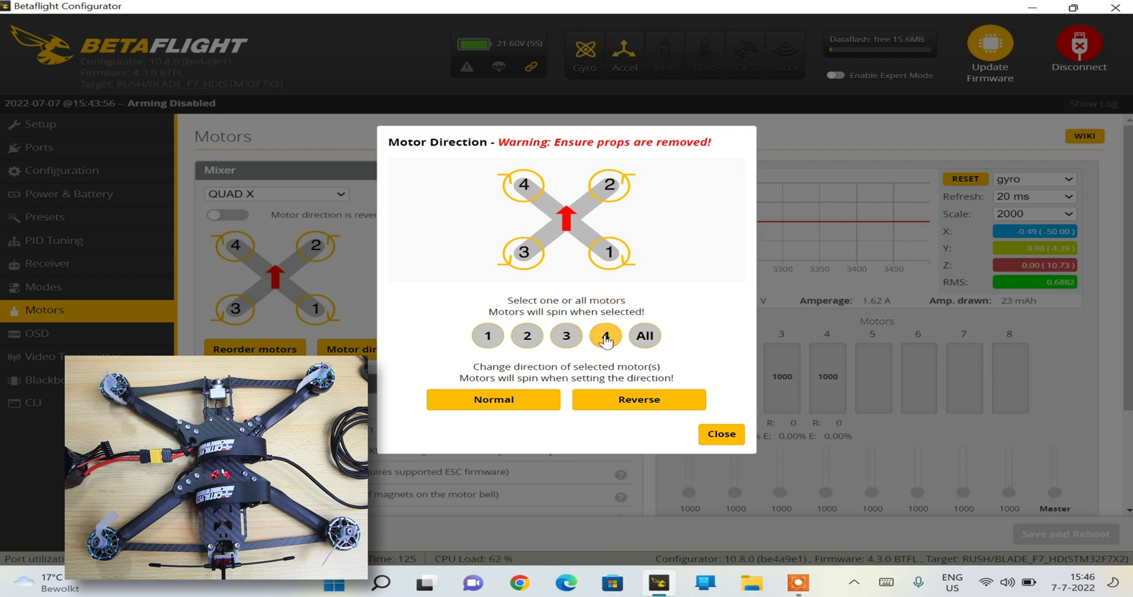
{"action": "left_click", "coordinate": [606, 337]}
{"action": "left_click", "coordinate": [606, 337]}
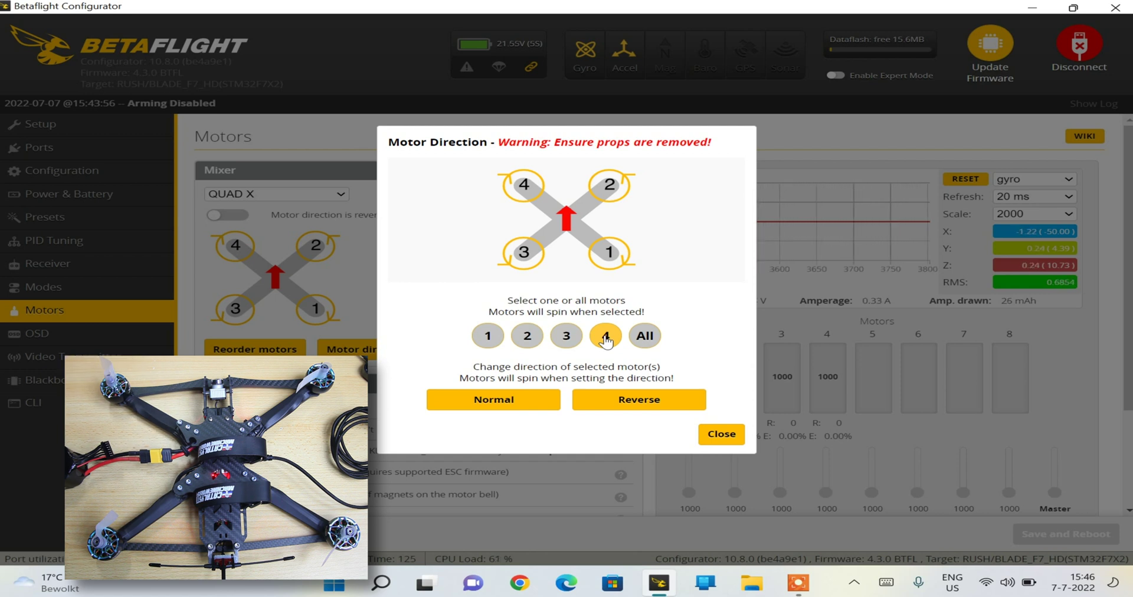
{"action": "left_click", "coordinate": [721, 435]}
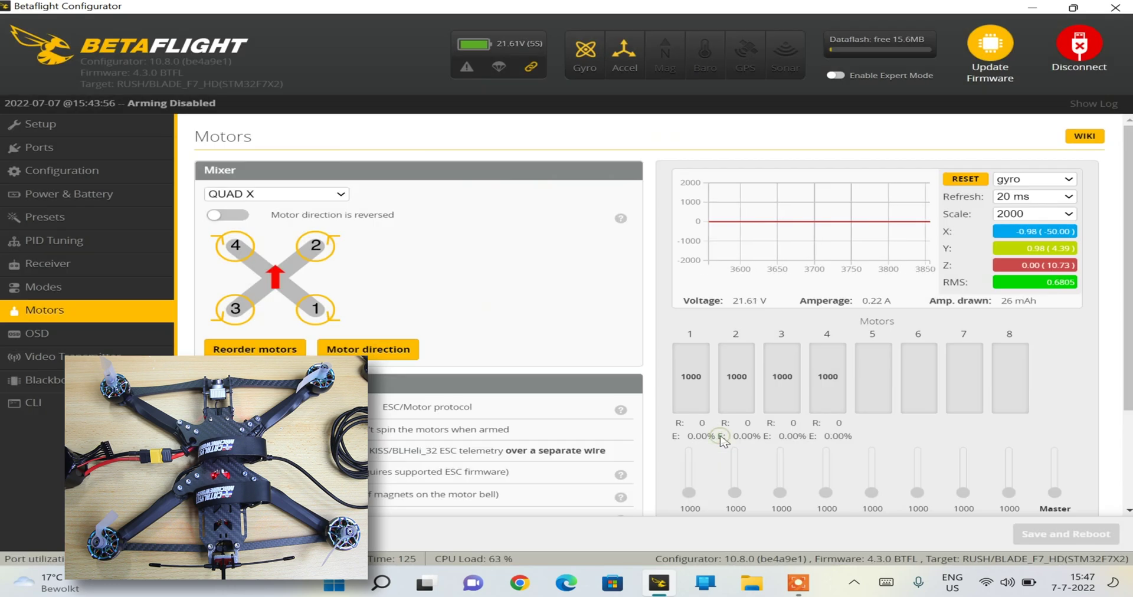
Enable motor test mode, spin all four motors together at about 1062 and bring them back to 1000.
{"action": "mouse_move", "coordinate": [747, 423]}
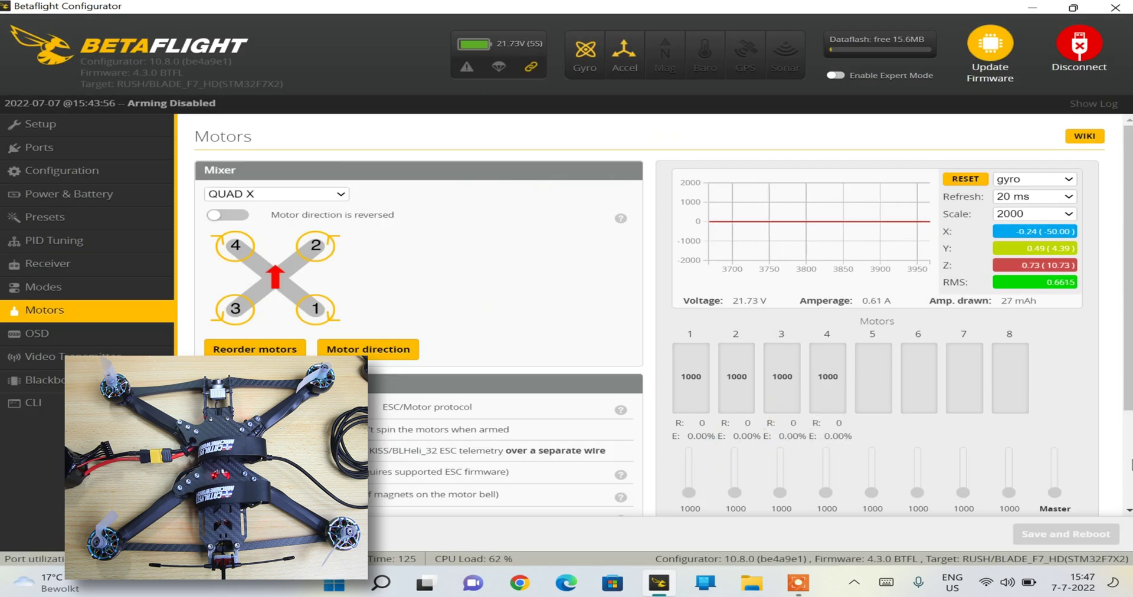
{"action": "scroll", "coordinate": [1131, 465], "scroll_direction": "down", "scroll_amount": 3}
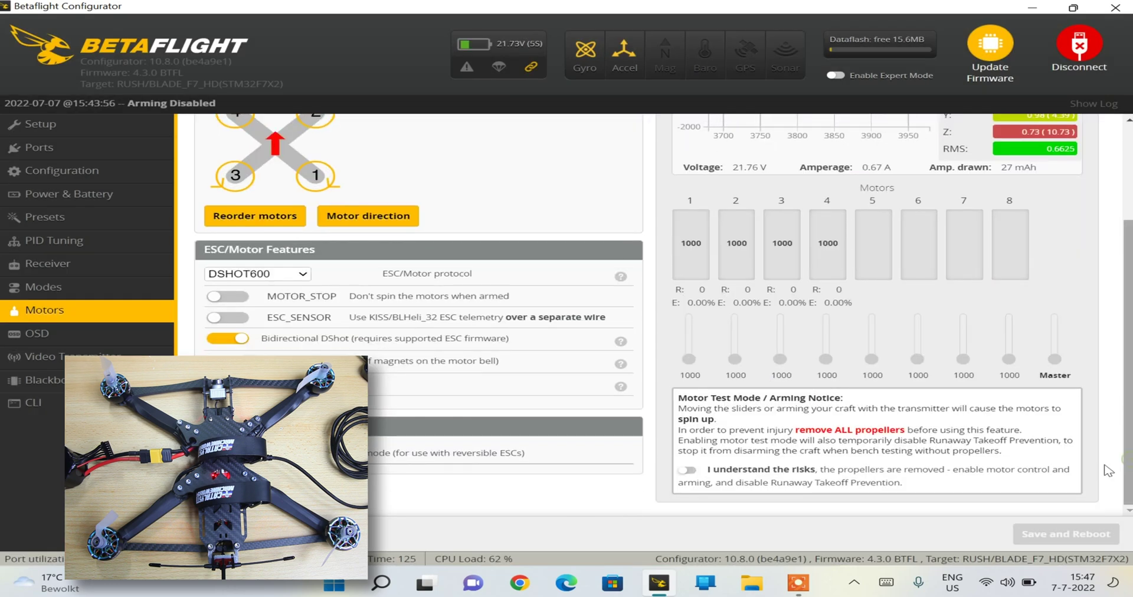
{"action": "left_click", "coordinate": [688, 471]}
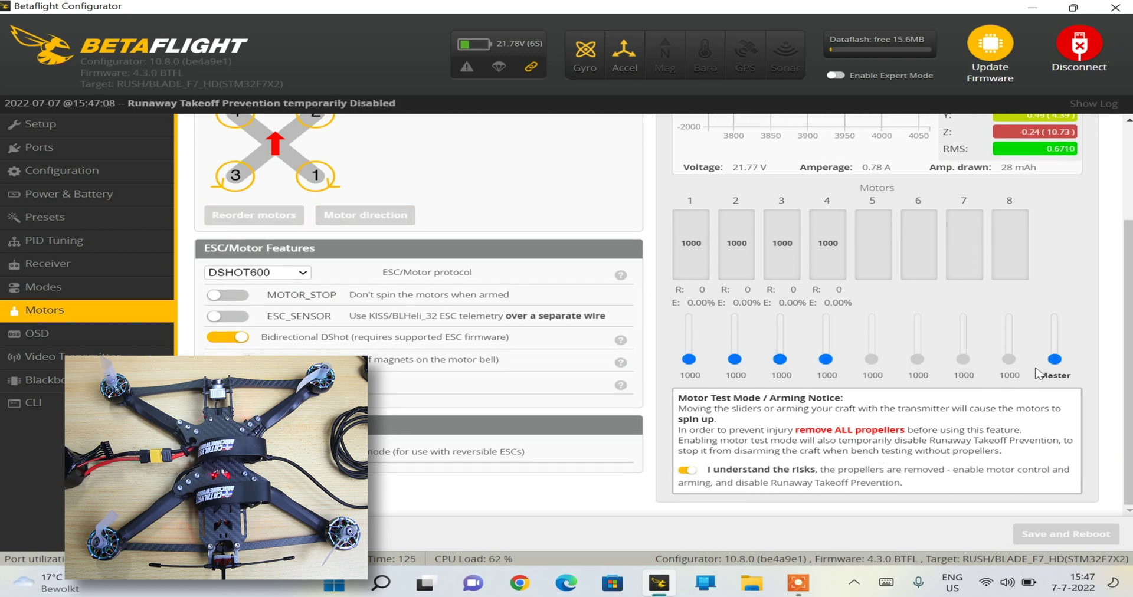
{"action": "left_click", "coordinate": [1055, 360]}
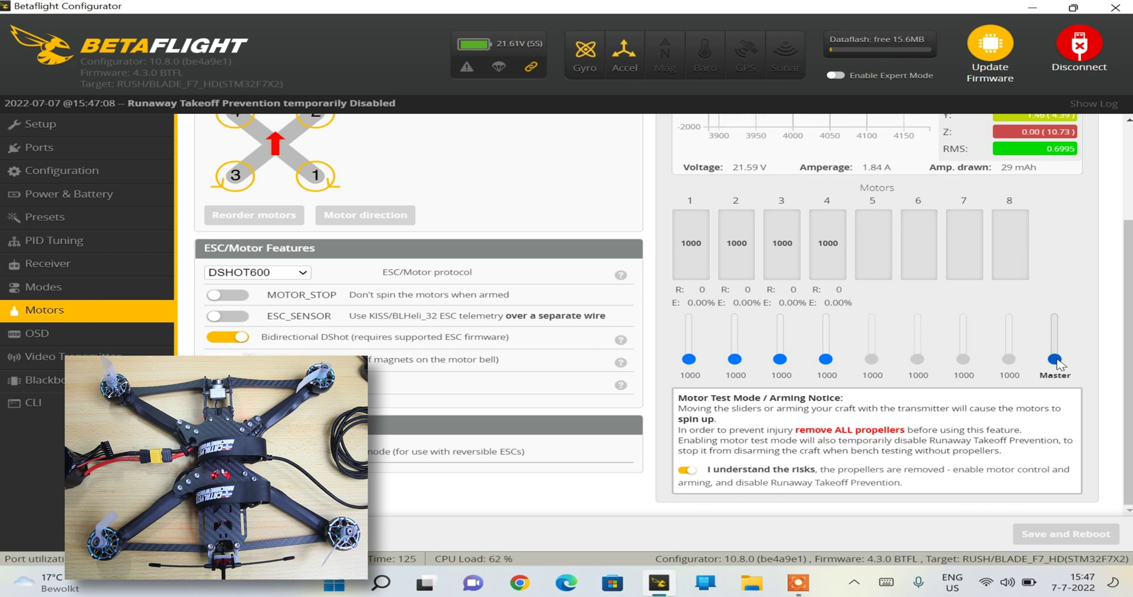
{"action": "left_click_drag", "start_coordinate": [1057, 361], "coordinate": [1056, 359]}
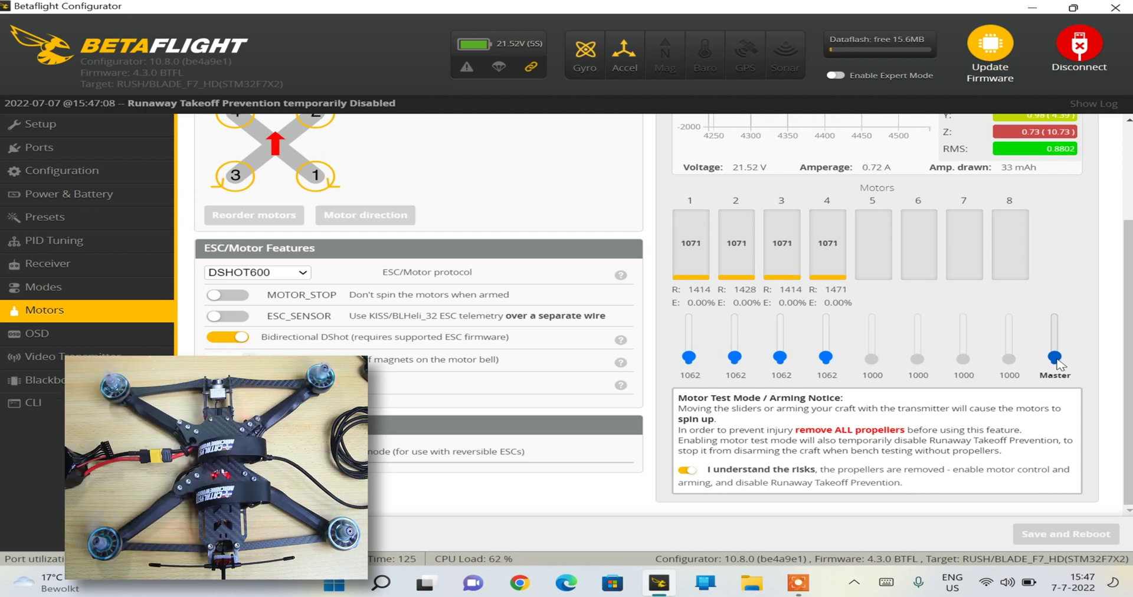
{"action": "left_click_drag", "start_coordinate": [1057, 361], "coordinate": [1059, 370]}
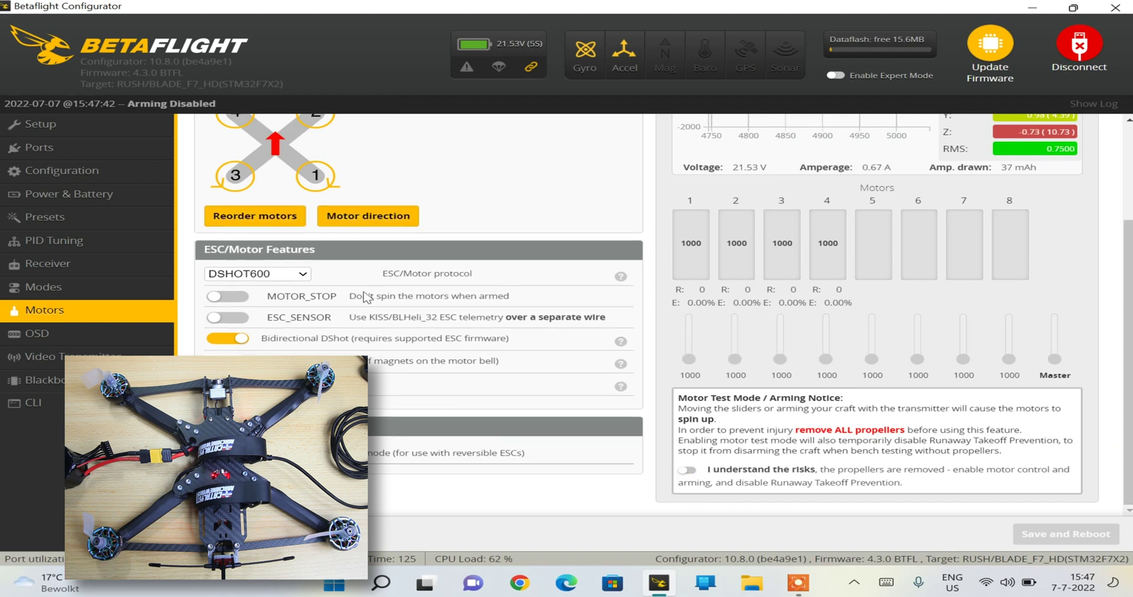
Run the motor direction wizard with the propeller risk acknowledged, start and stop all motors, and close it.
{"action": "left_click", "coordinate": [361, 224]}
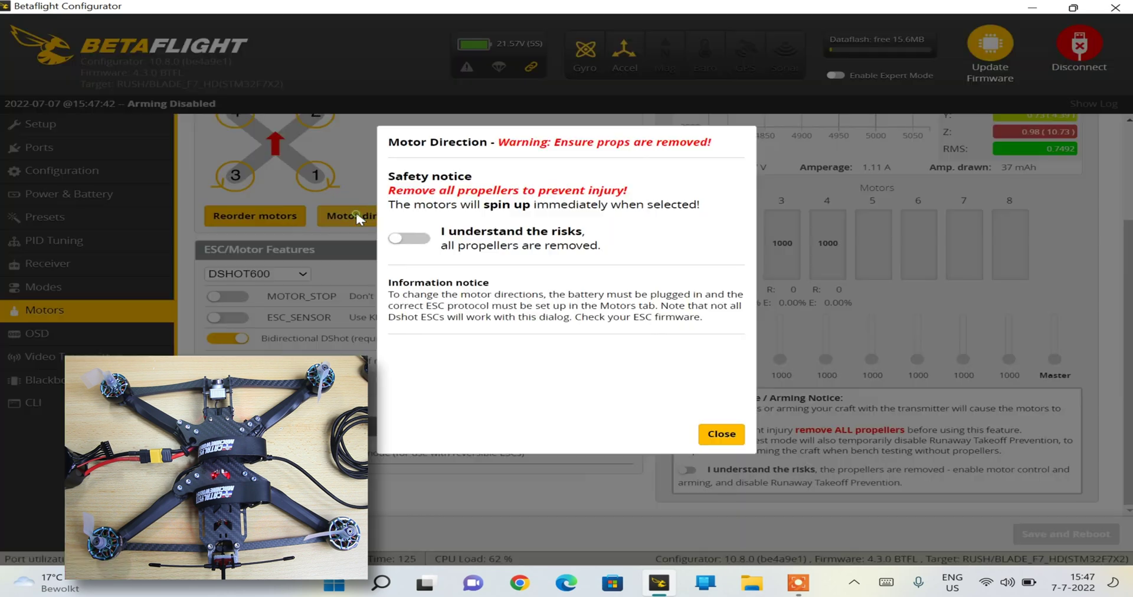
{"action": "left_click", "coordinate": [424, 241]}
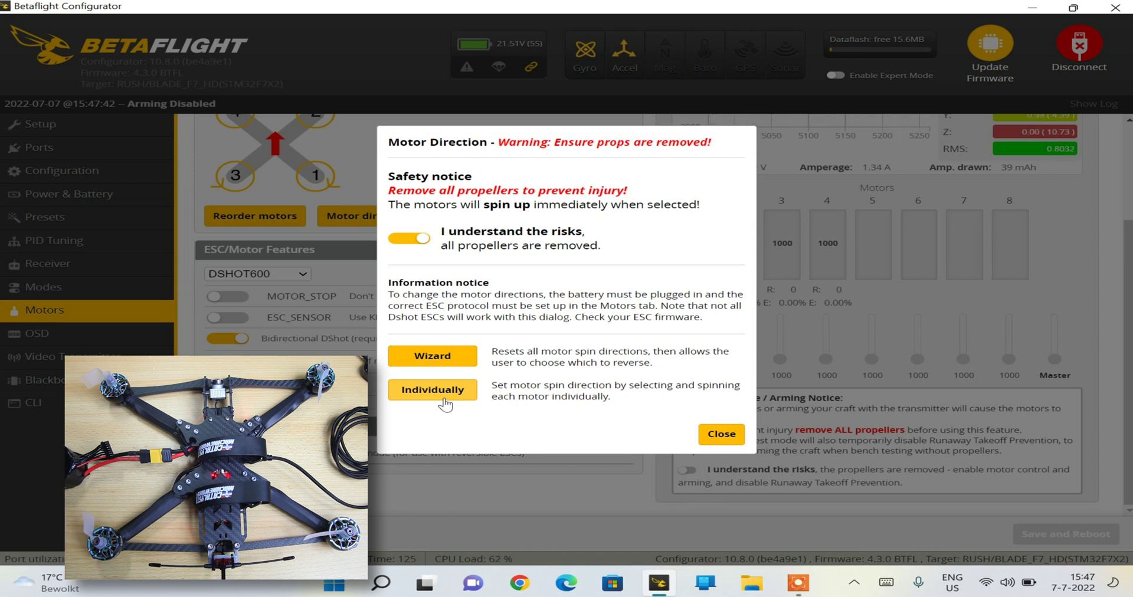
{"action": "left_click", "coordinate": [433, 357]}
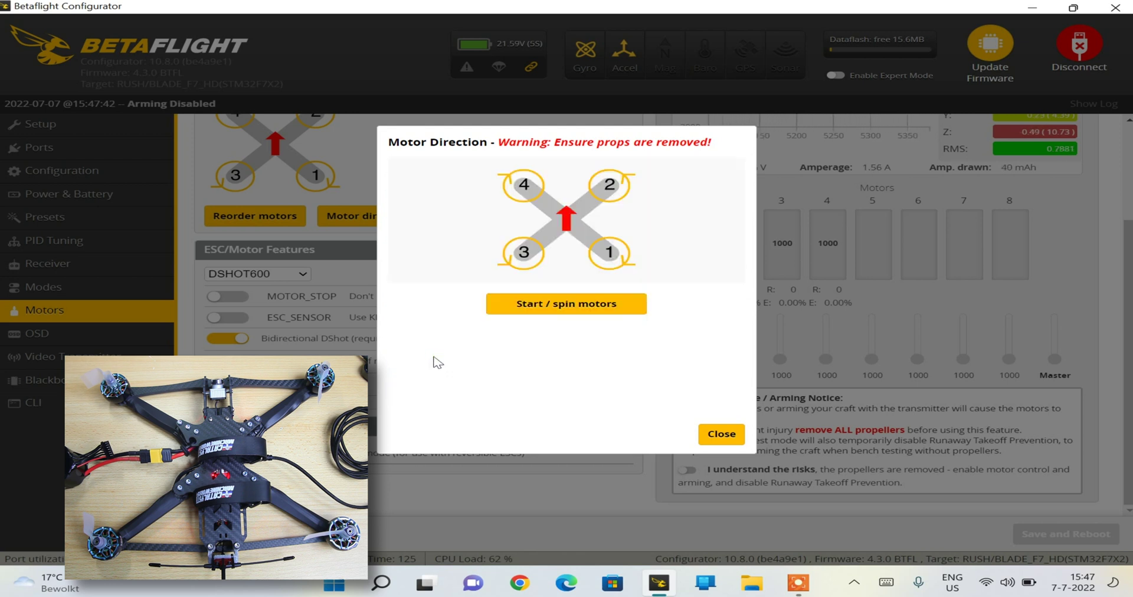
{"action": "left_click", "coordinate": [539, 305]}
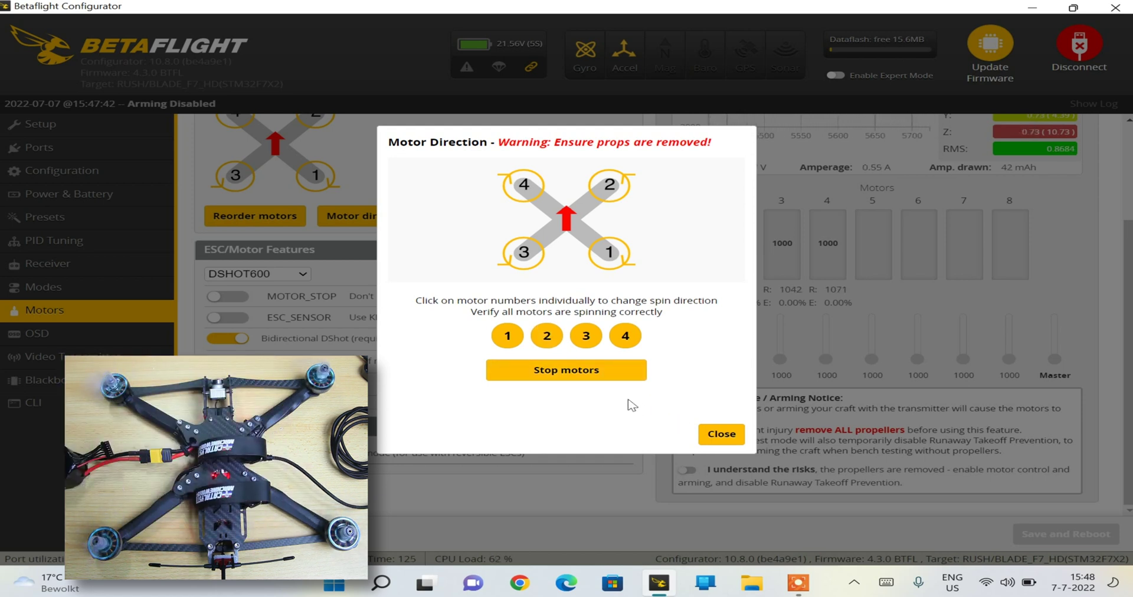
{"action": "left_click", "coordinate": [598, 375]}
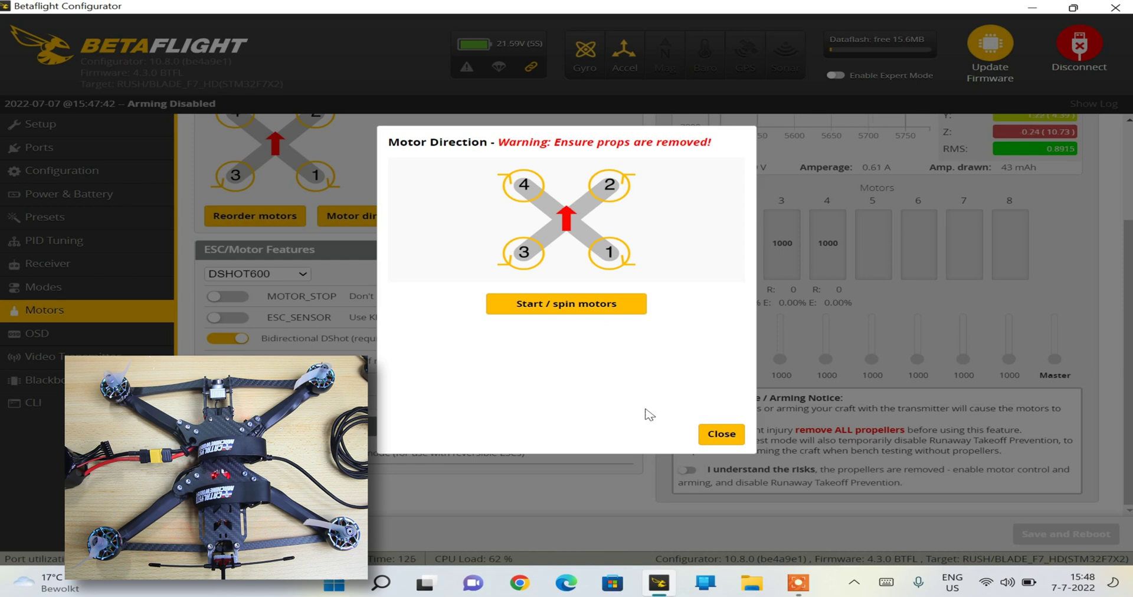
{"action": "left_click", "coordinate": [706, 438]}
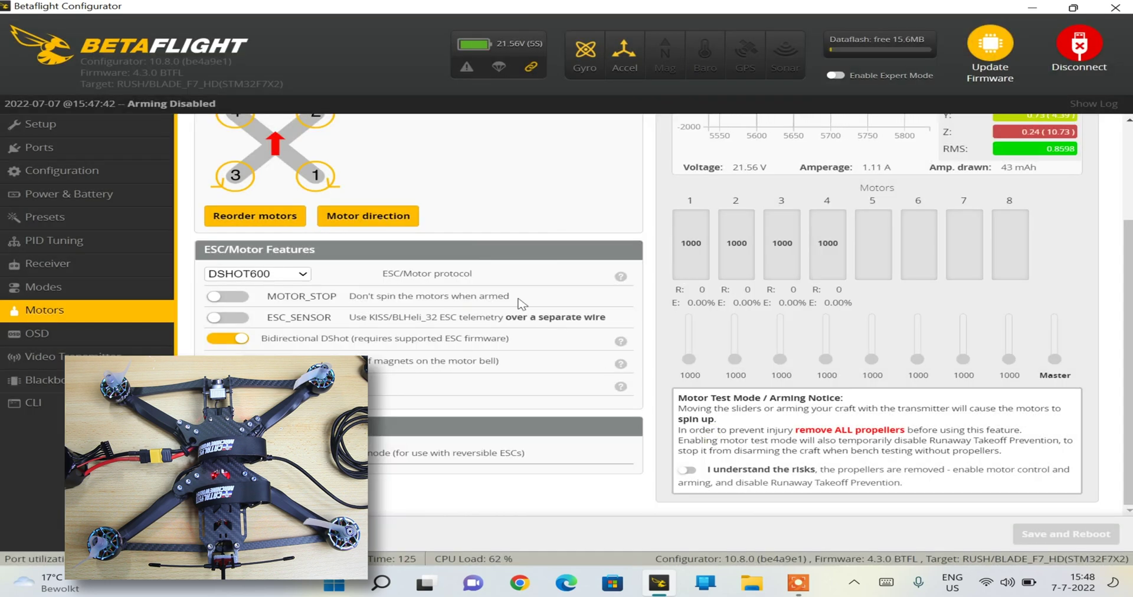
Reopen the motor direction setup and acknowledge that all propellers are removed.
{"action": "left_click", "coordinate": [394, 219]}
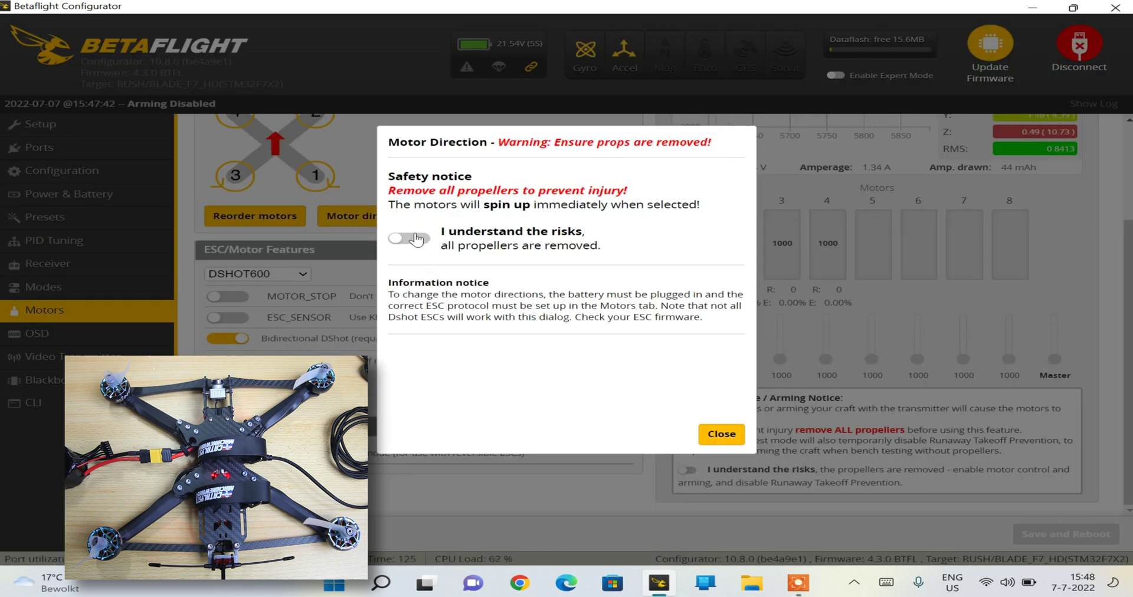
{"action": "left_click", "coordinate": [415, 239]}
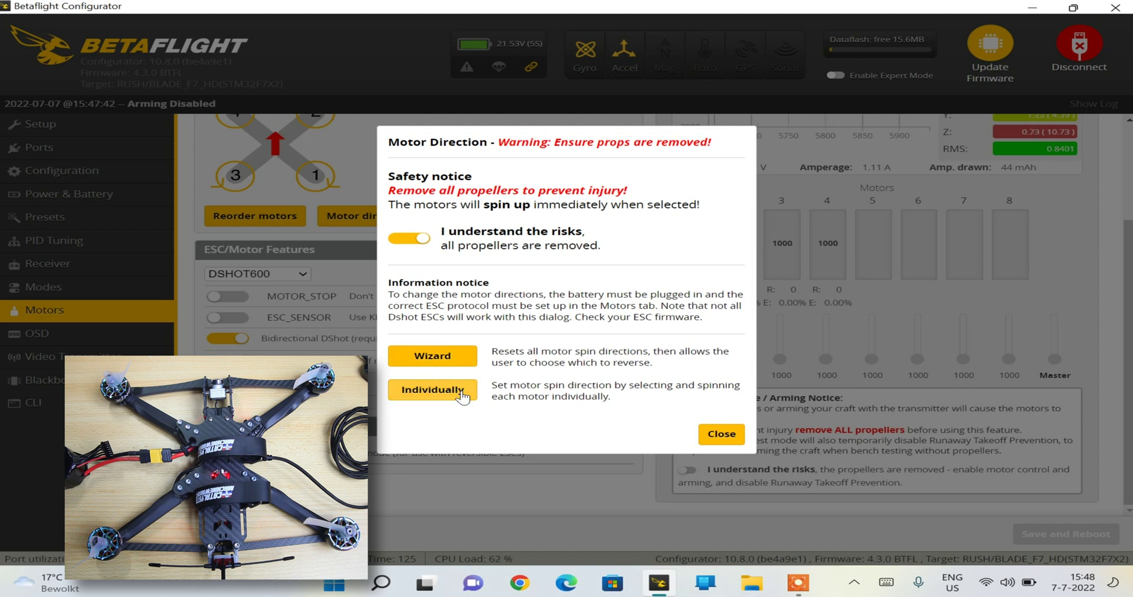